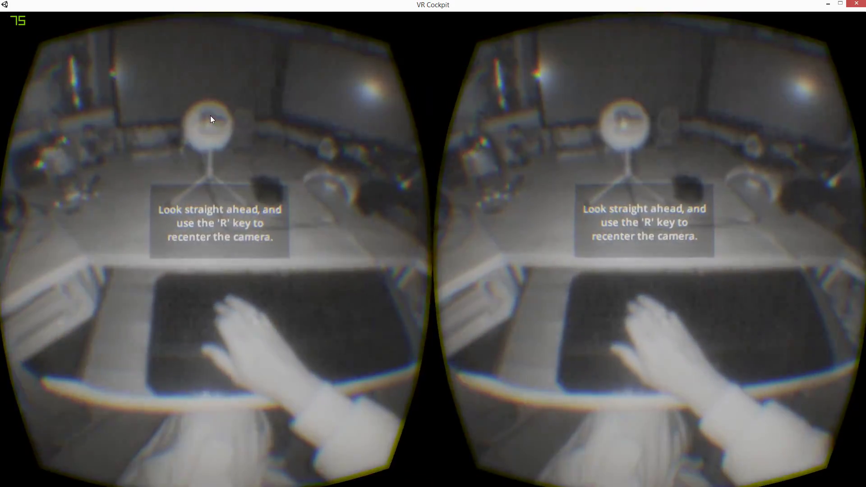
key("r")
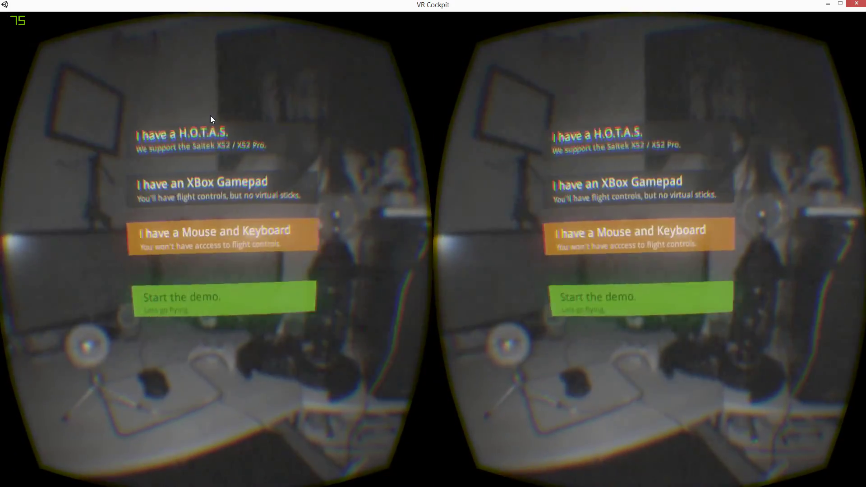